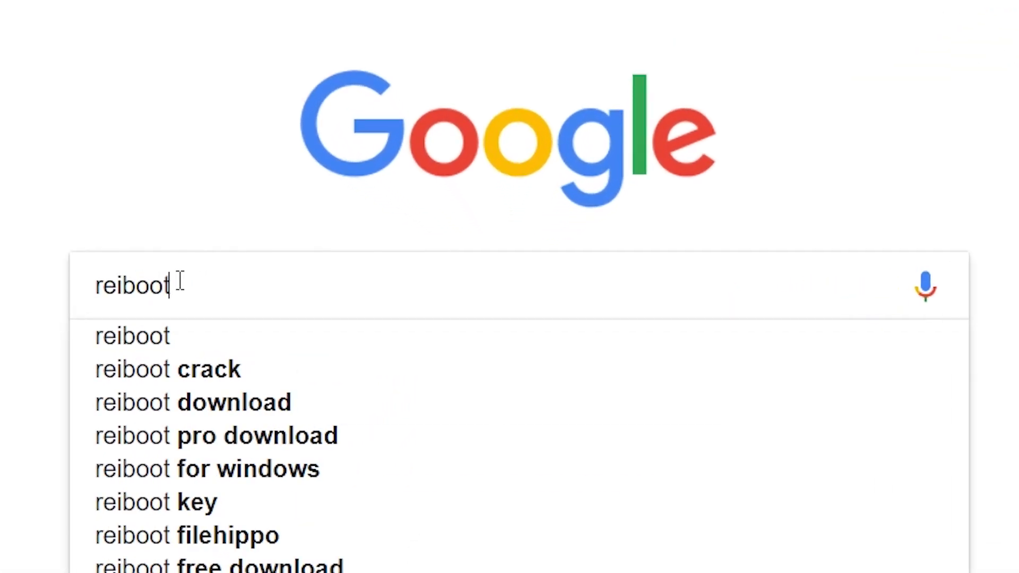
Search Google for ReiBoot and open the official Tenorshare ReiBoot product page
key("Return")
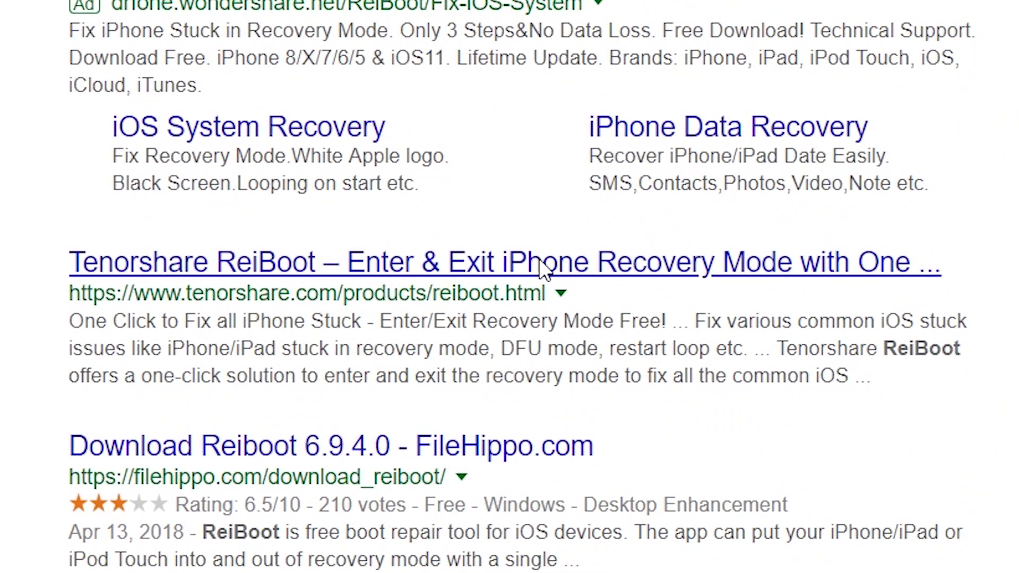
left_click(542, 269)
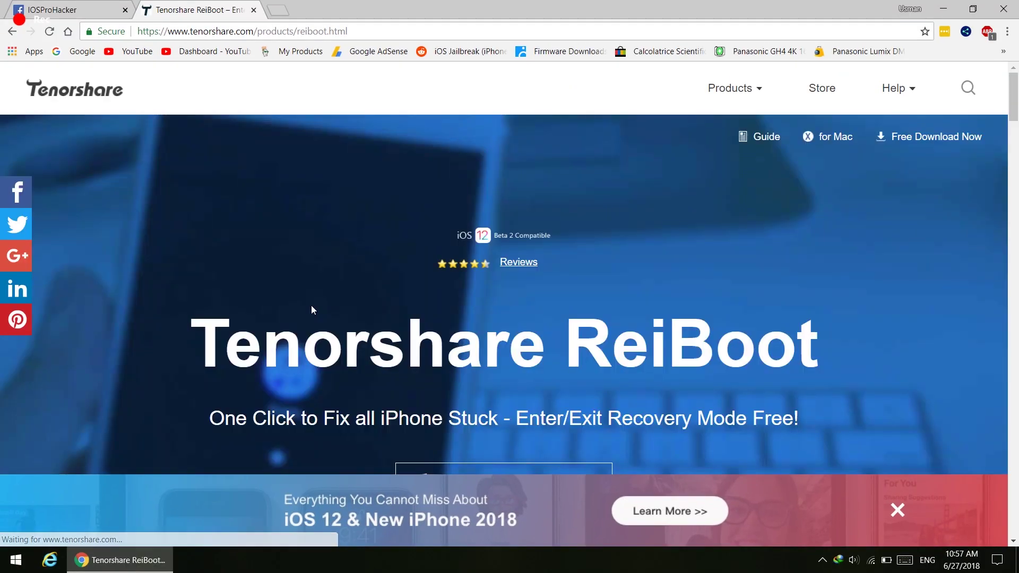
scroll(312, 306, "down", 1)
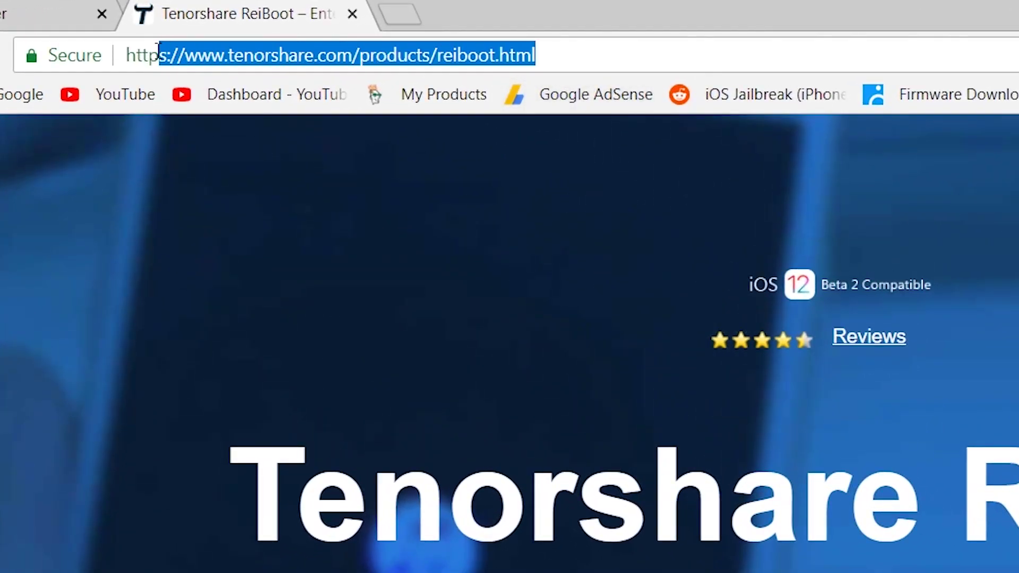
left_click(473, 394)
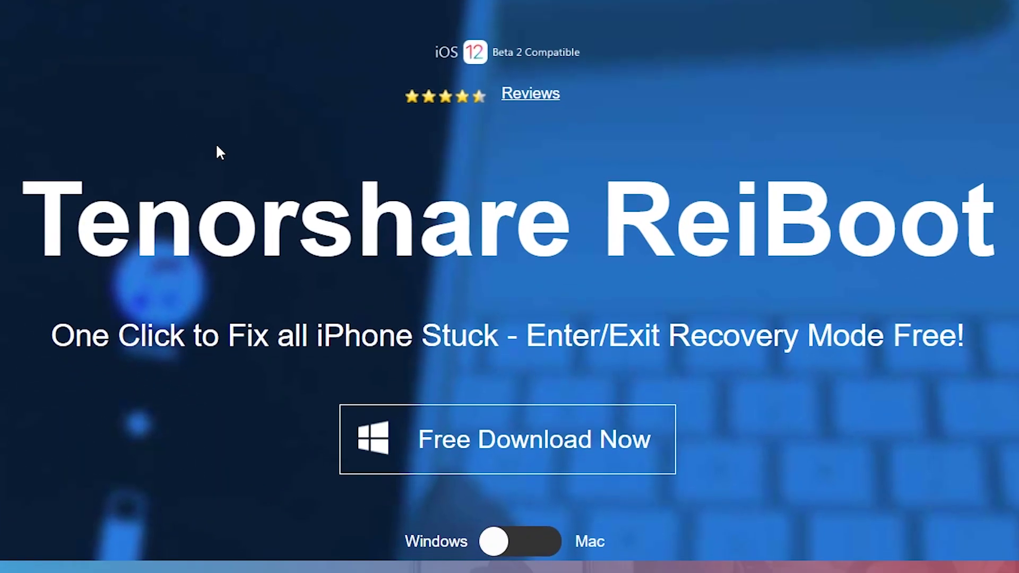
scroll(216, 148, "down", 1)
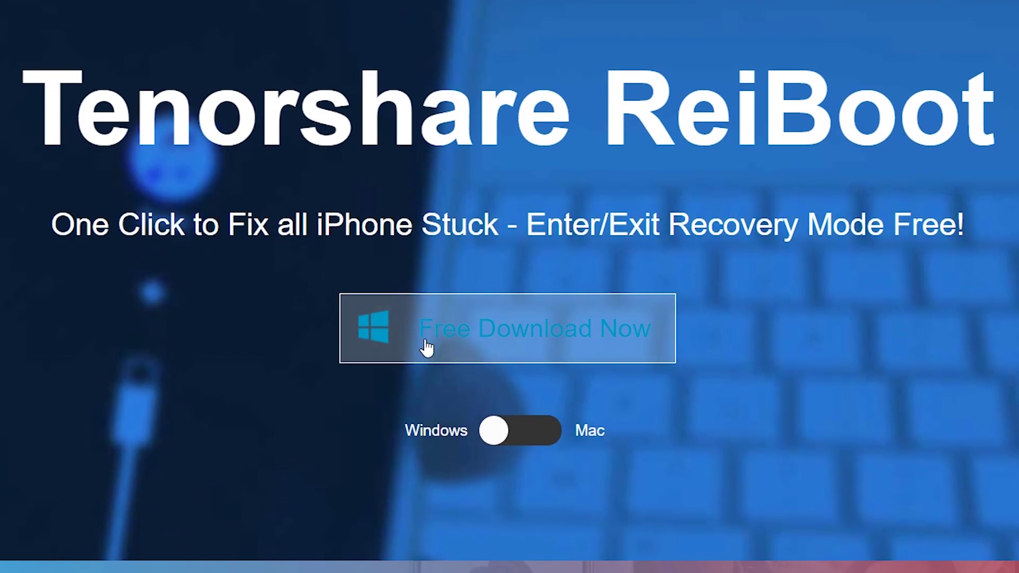
Download the Windows reiboot.exe installer and minimize Chrome to watch the download
left_click(518, 433)
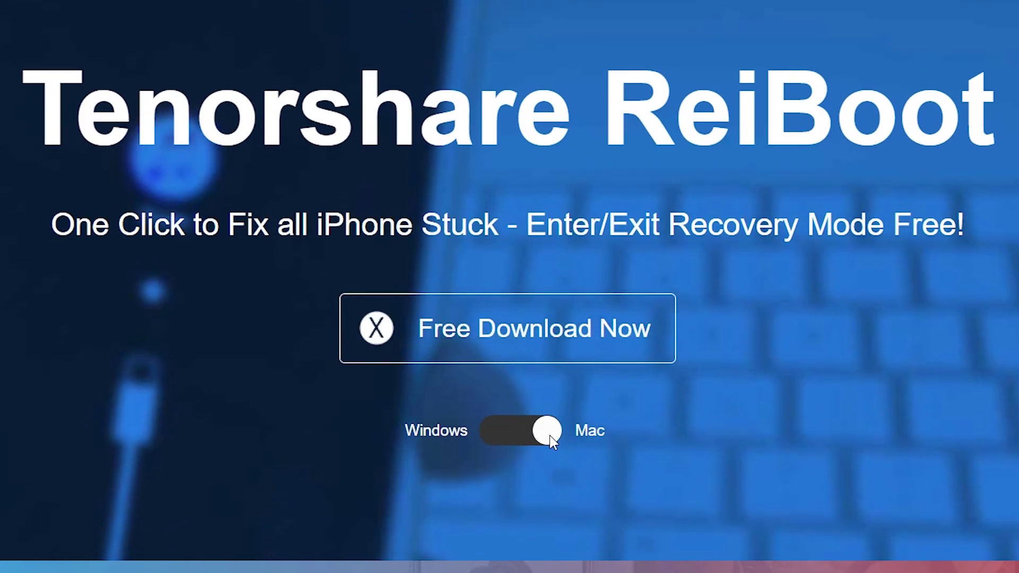
left_click(512, 432)
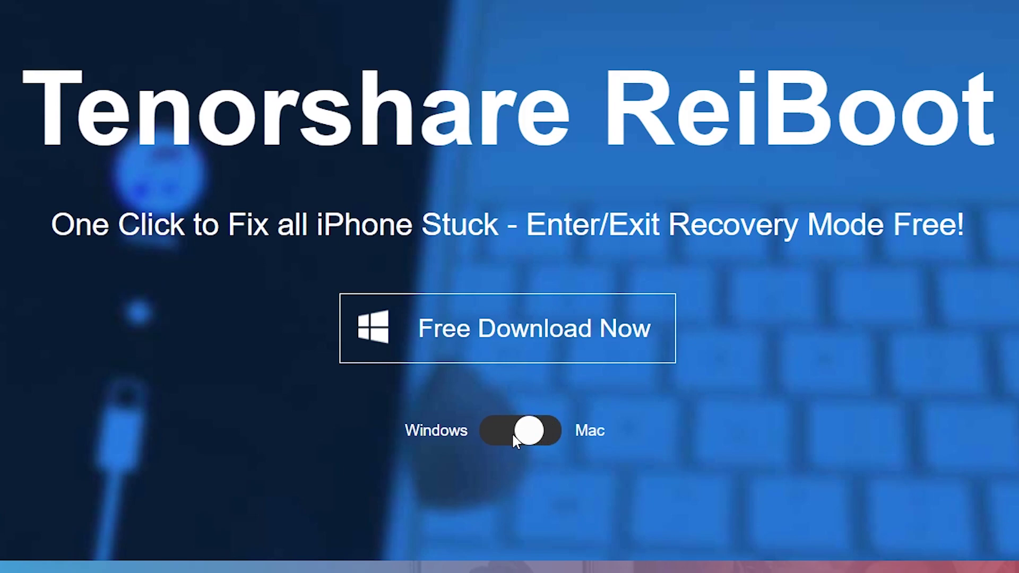
left_click(523, 336)
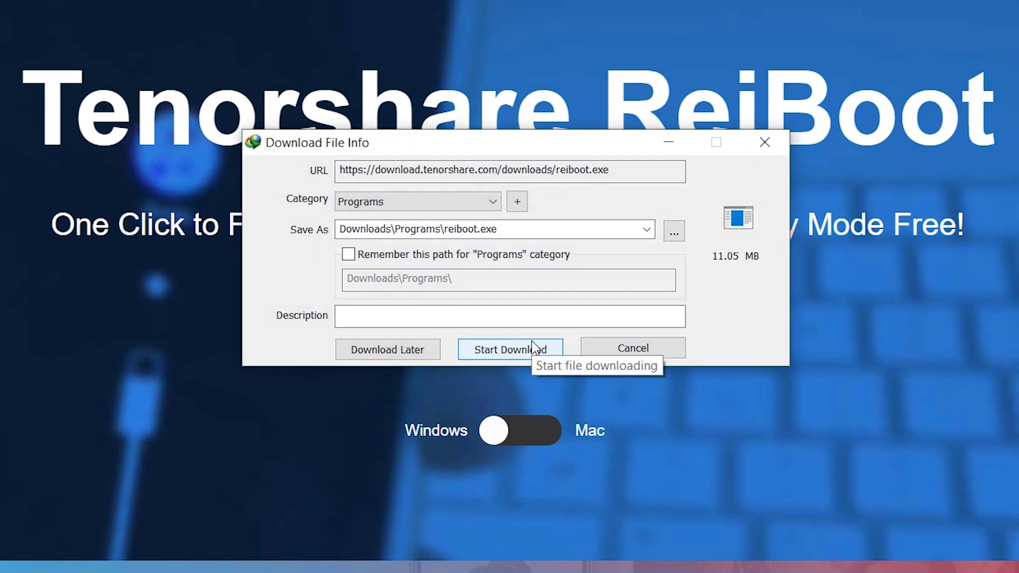
left_click(532, 347)
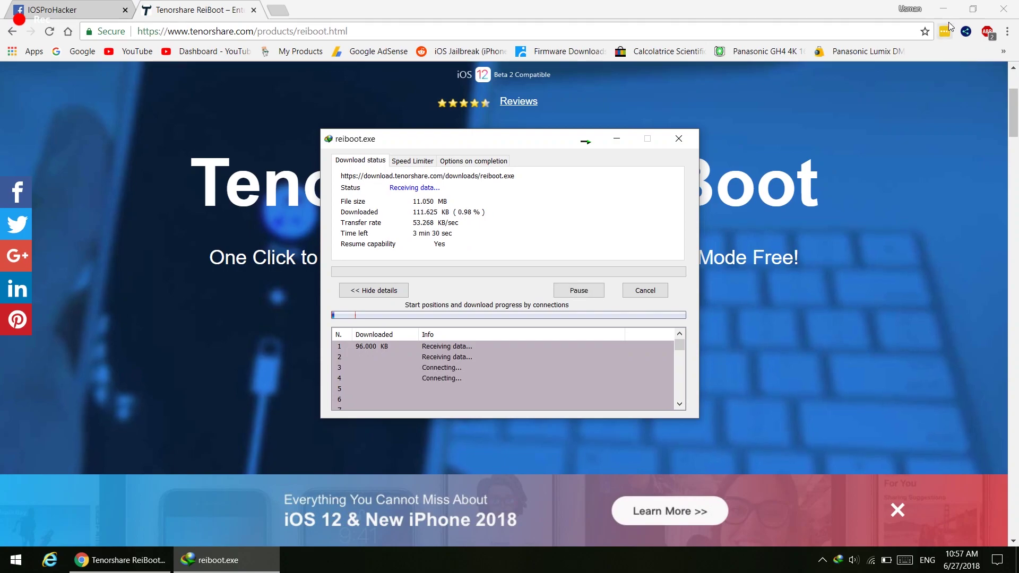
left_click(948, 22)
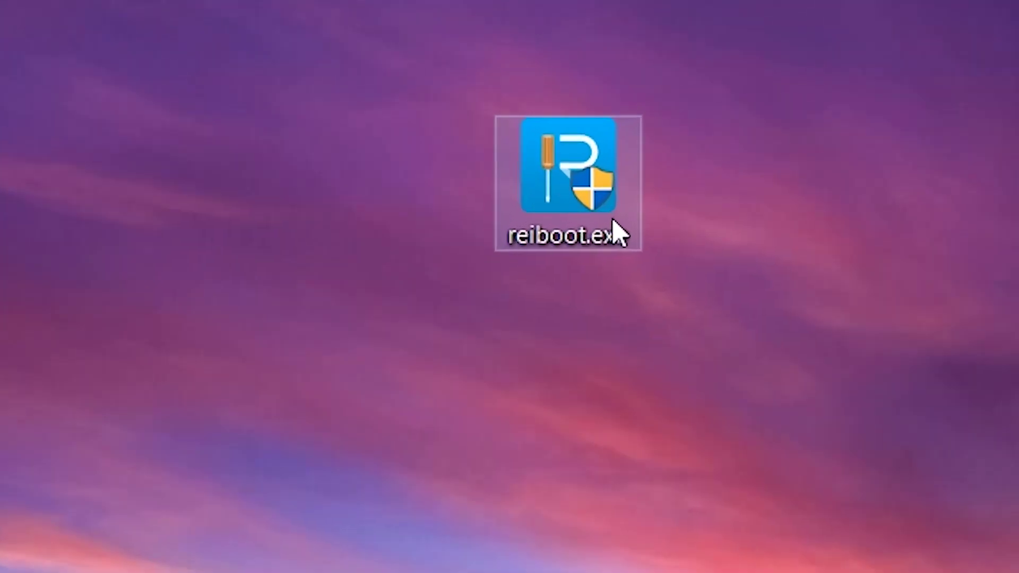
Install reiboot.exe in English with default folder, Start Menu and desktop shortcut, then launch ReiBoot
double_click(619, 231)
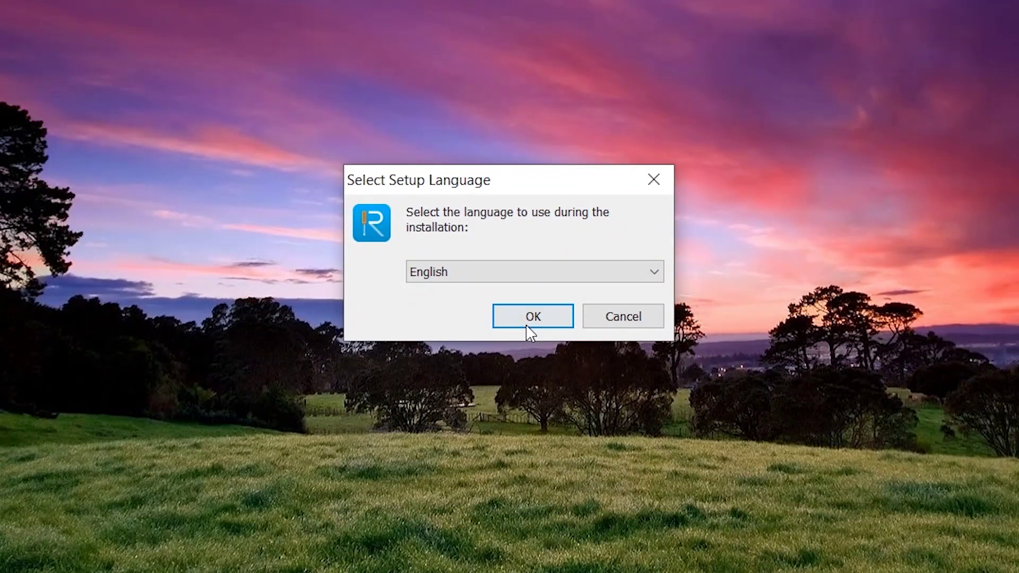
left_click(528, 318)
left_click(405, 389)
left_click(633, 457)
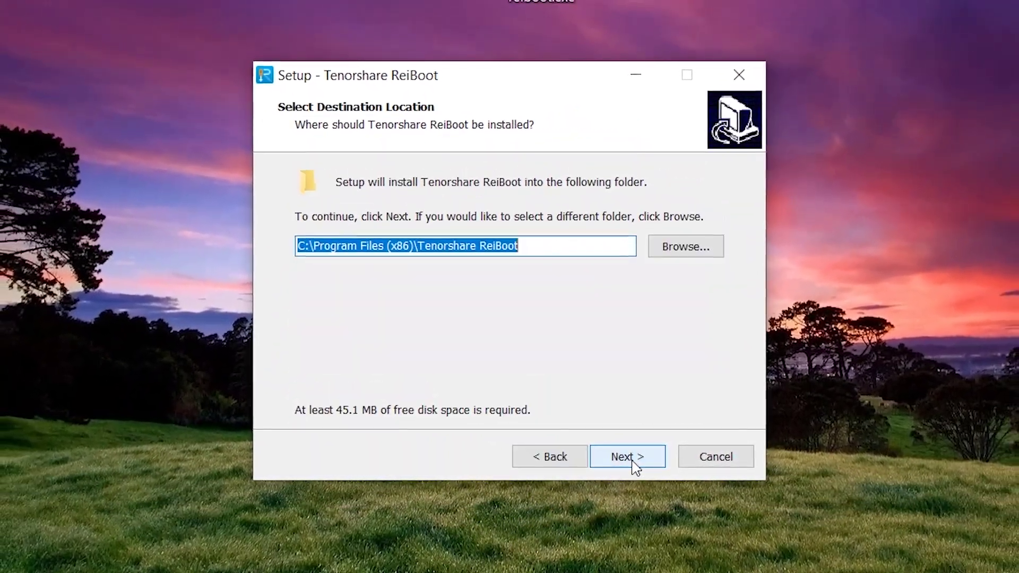
left_click(628, 460)
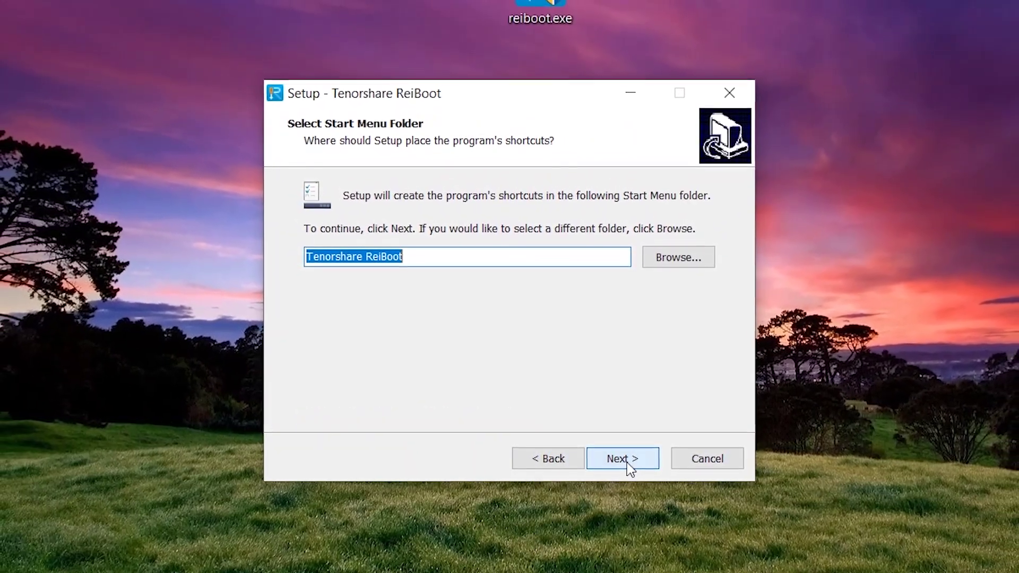
left_click(625, 461)
left_click(621, 461)
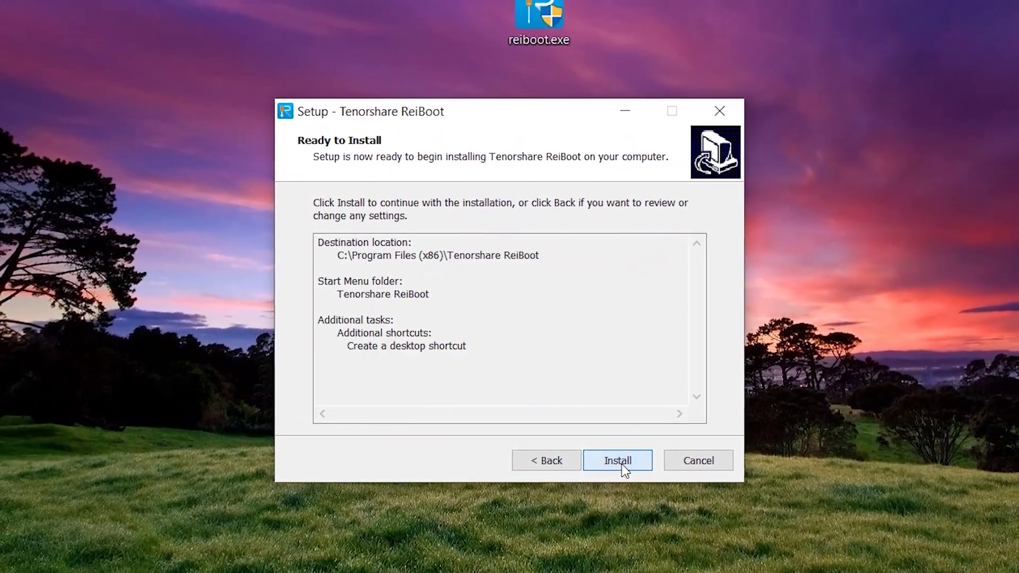
left_click(622, 466)
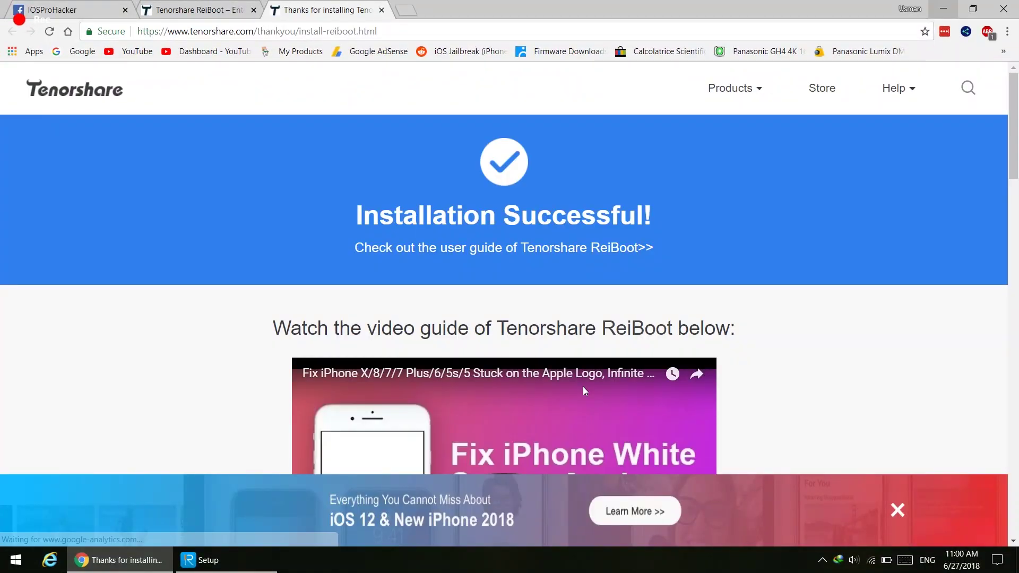
left_click(940, 5)
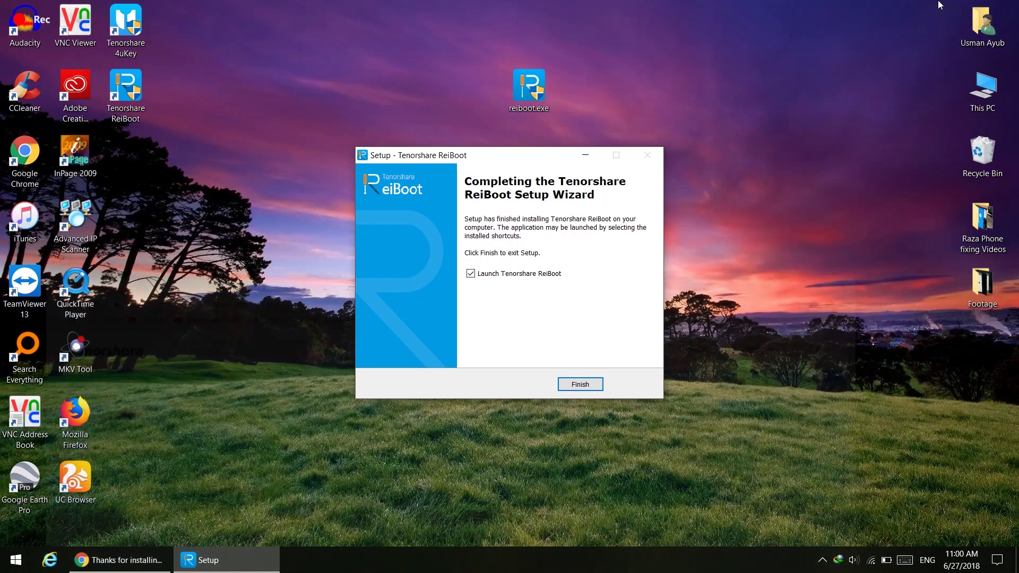
left_click(580, 384)
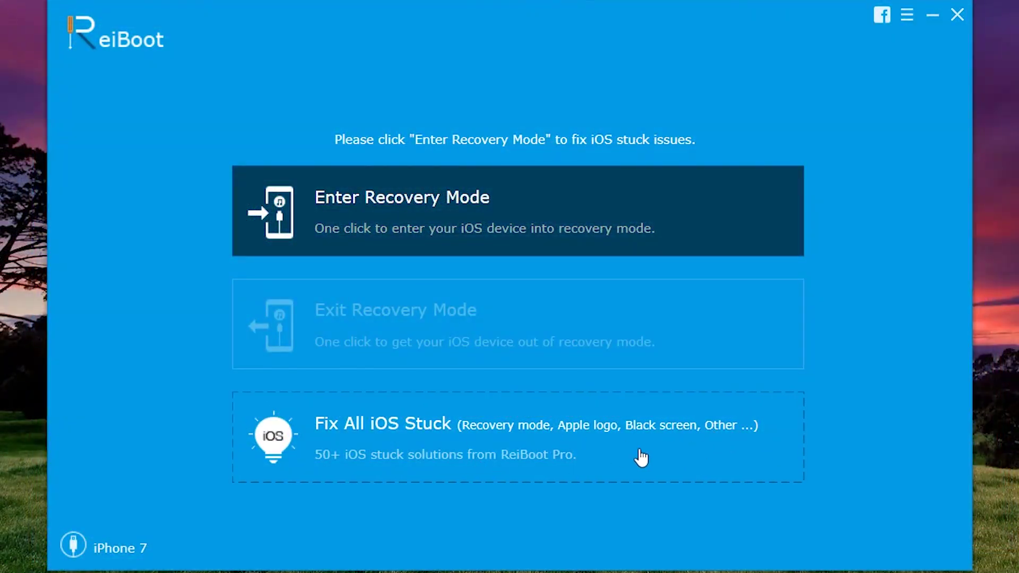
Browse the Screen Stuck, iOS Mode Stuck and iTunes Bugs lists, then return and choose Enter Recovery Mode
left_click(569, 471)
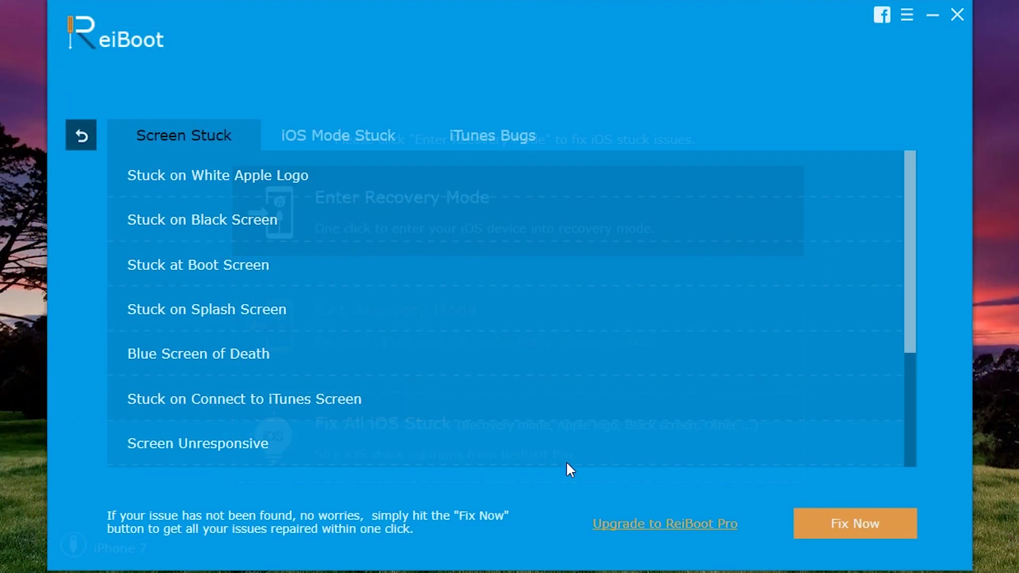
left_click(382, 135)
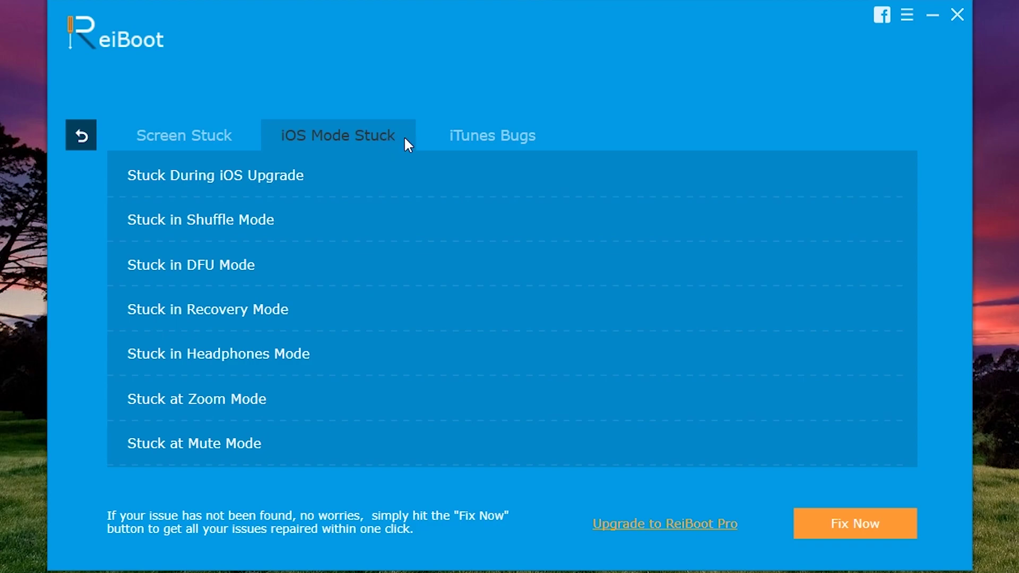
left_click(486, 137)
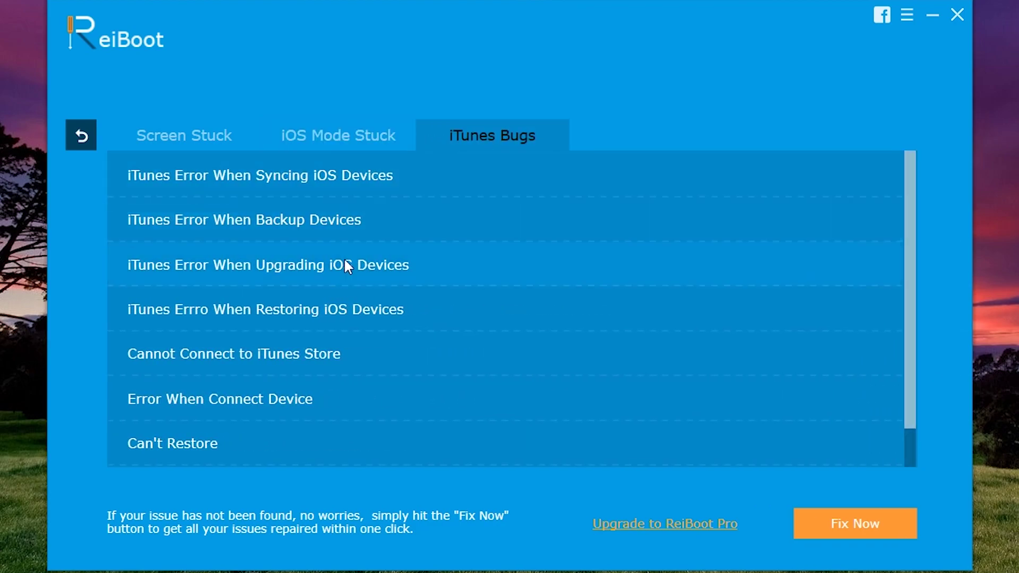
scroll(331, 407, "down", 1)
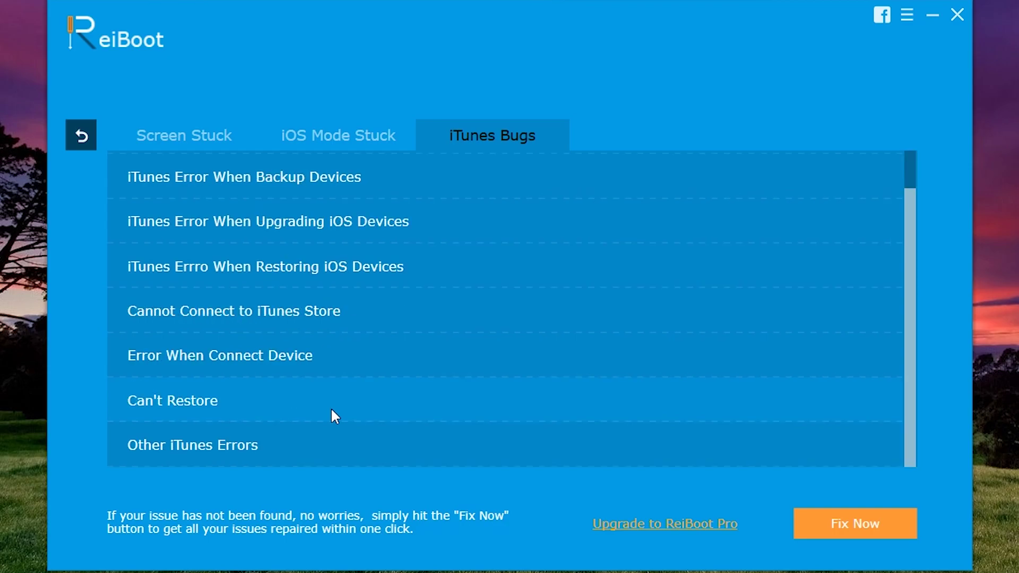
scroll(285, 298, "up", 1)
left_click(201, 141)
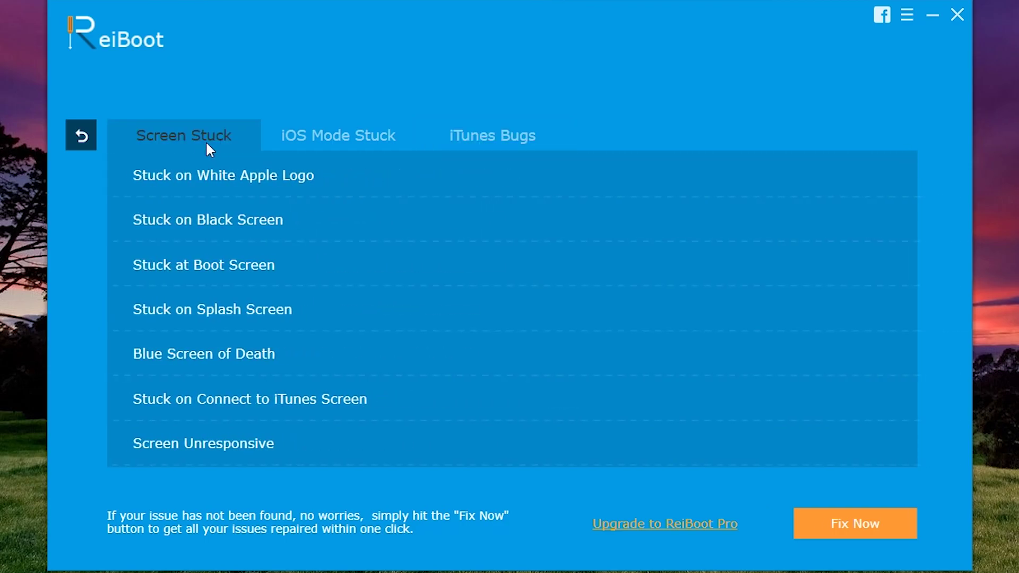
left_click(327, 130)
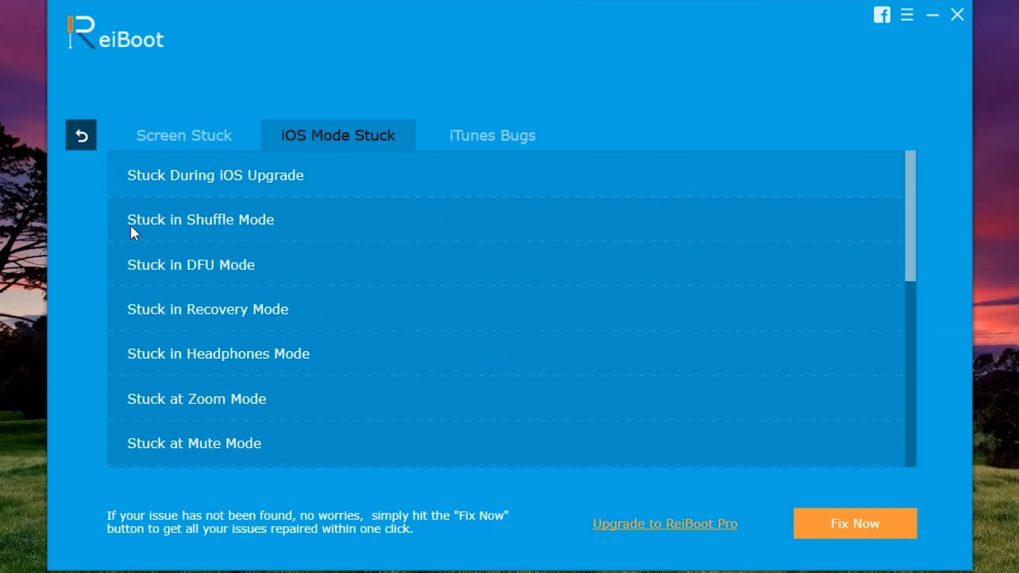
scroll(208, 321, "down", 1)
scroll(216, 318, "down", 1)
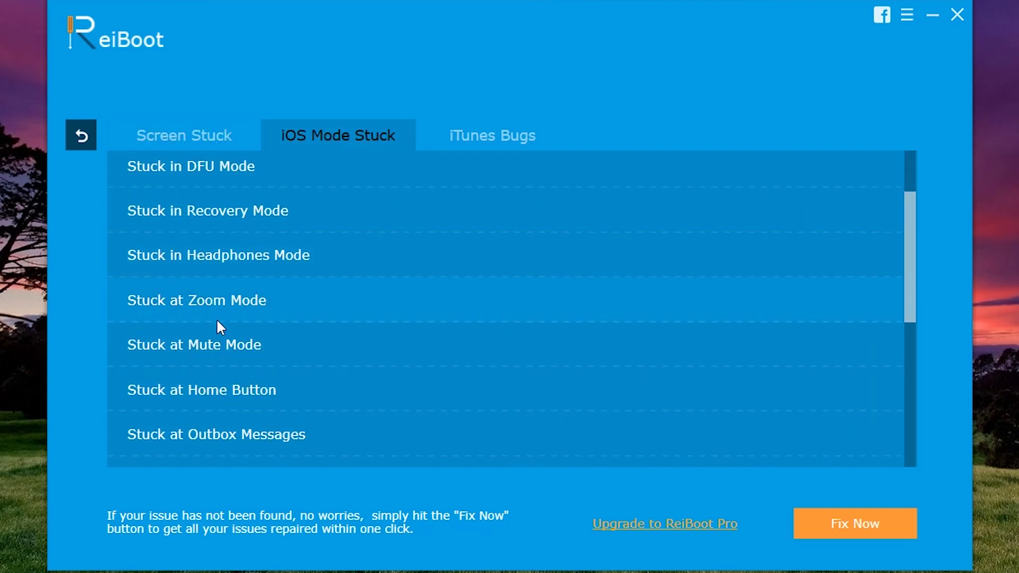
scroll(215, 319, "down", 3)
scroll(216, 318, "down", 3)
scroll(215, 319, "down", 1)
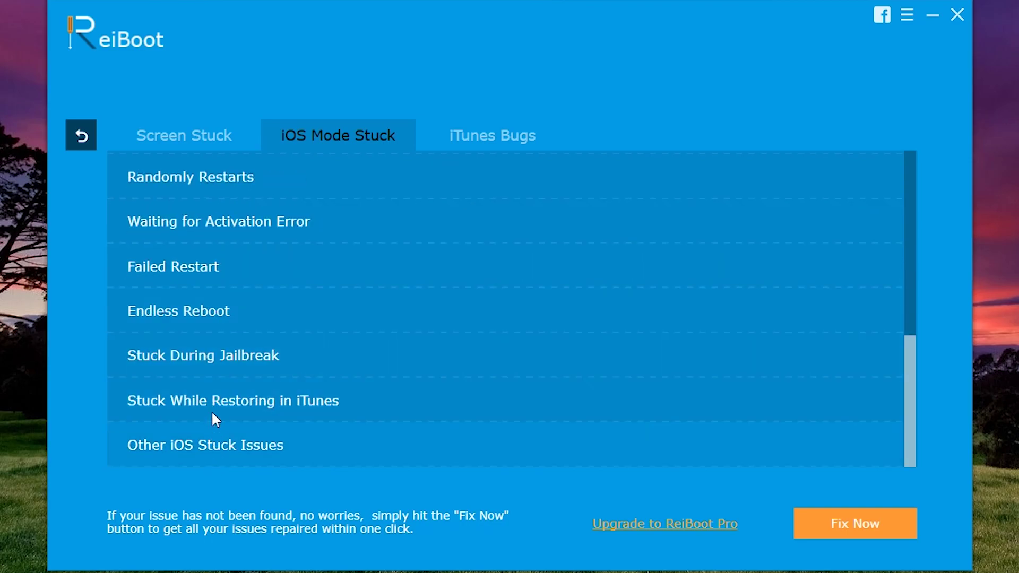
scroll(215, 402, "up", 5)
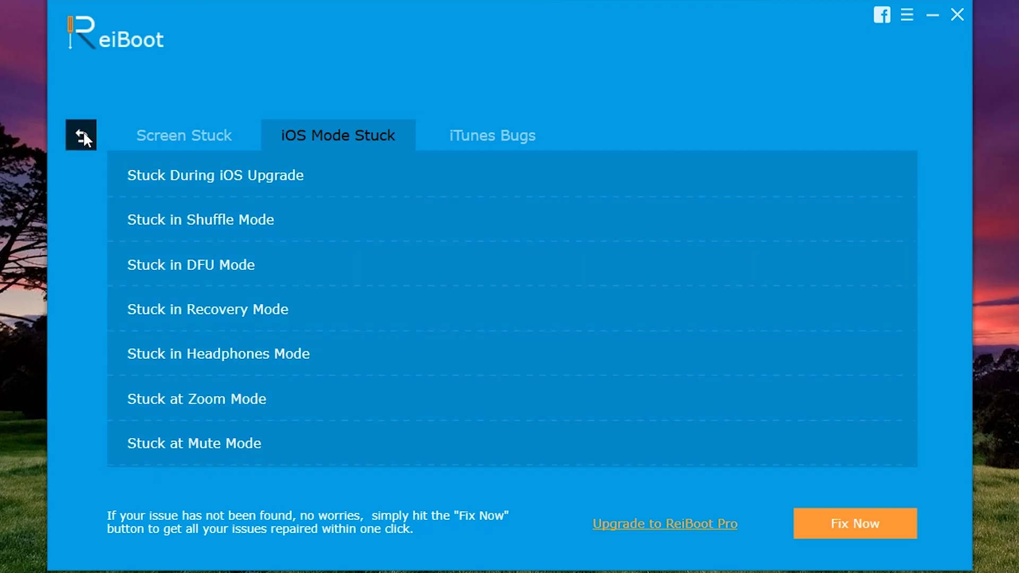
left_click(82, 134)
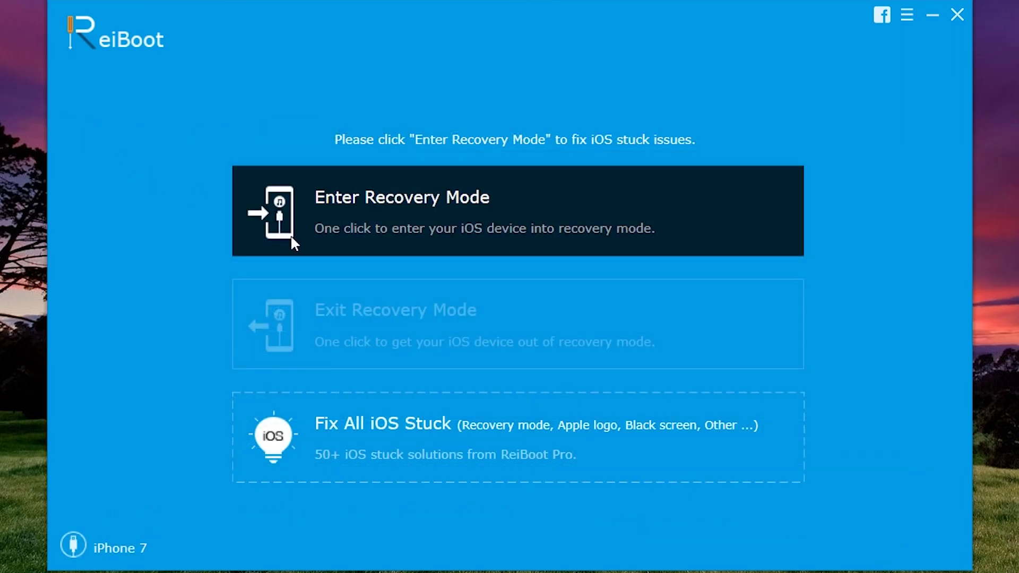
left_click(370, 212)
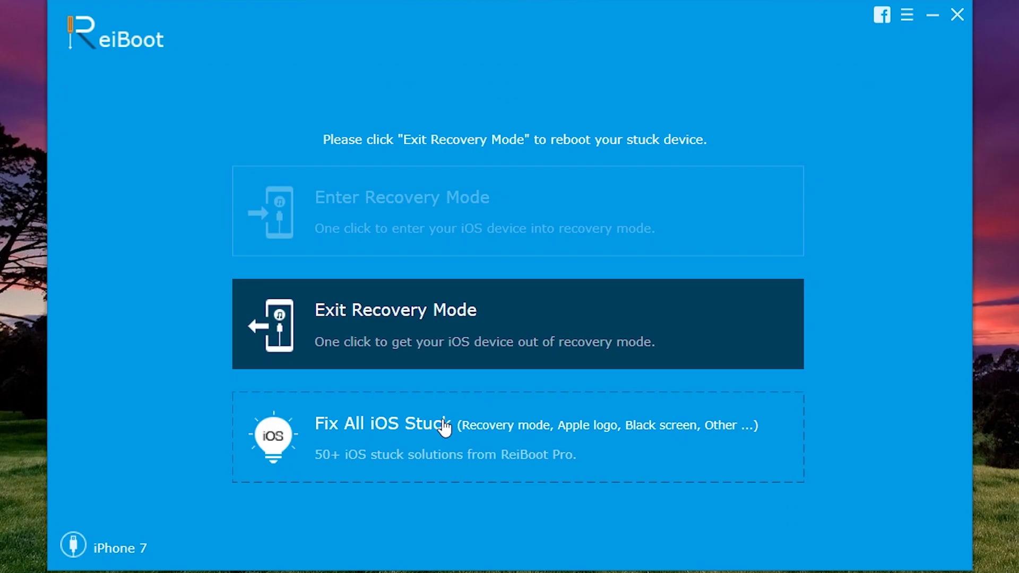
Open the stuck-issue catalogue and start Fix All iOS Stuck for the iPhone 7
left_click(443, 428)
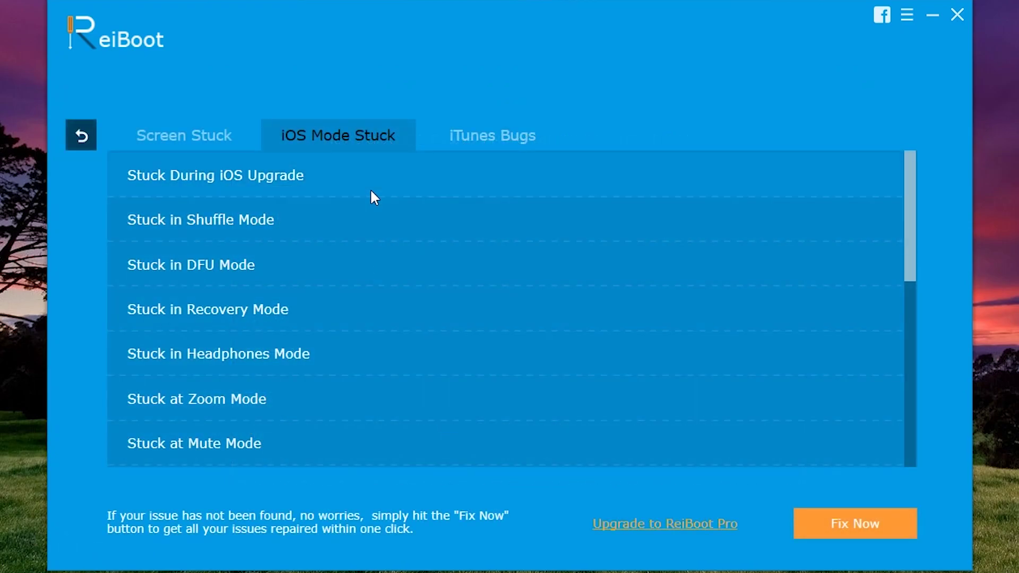
left_click(853, 523)
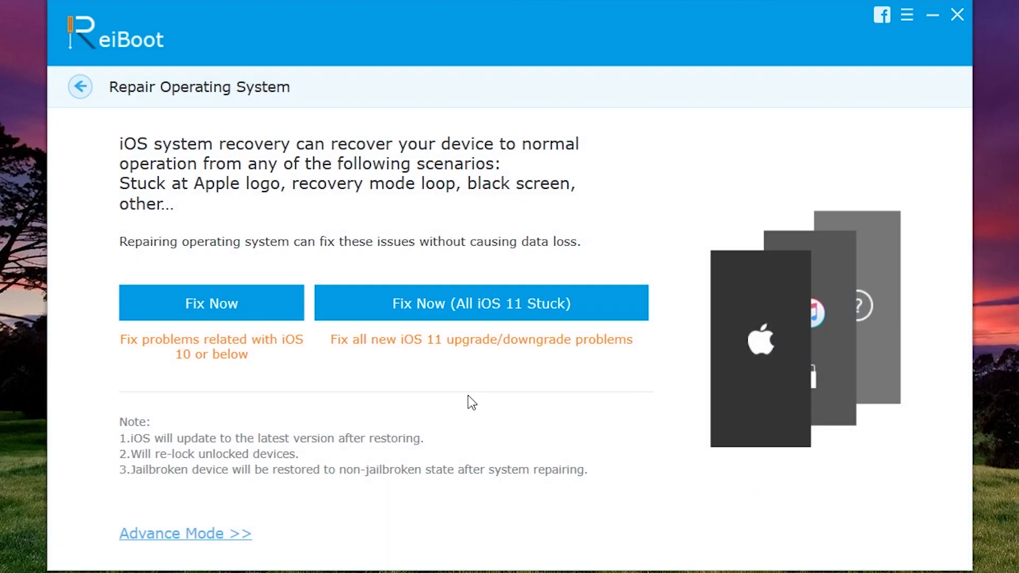
Choose the iOS 11 downgrade fix and download the 2.72 GB iOS 11.4 firmware
left_click(551, 305)
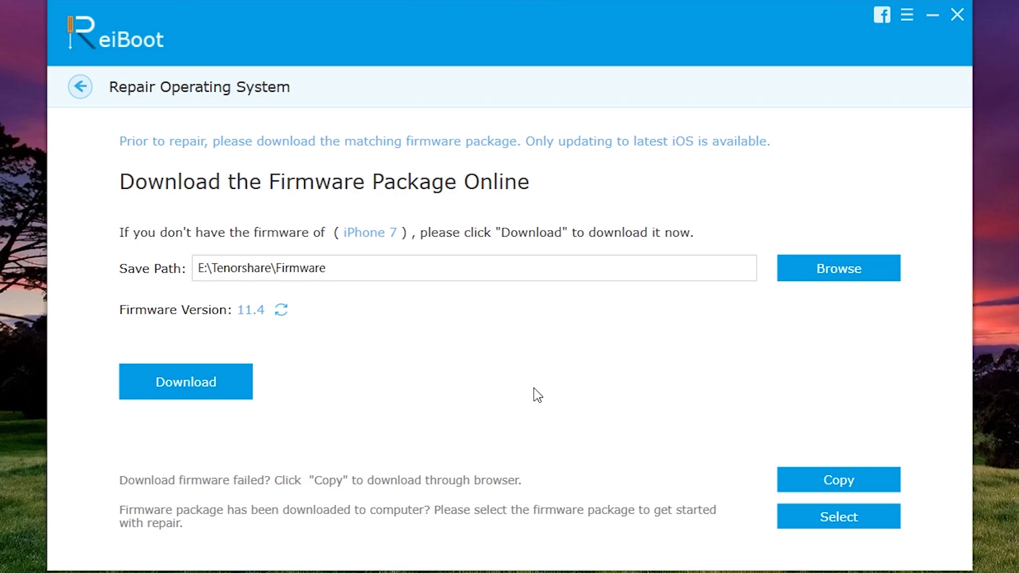
left_click(224, 399)
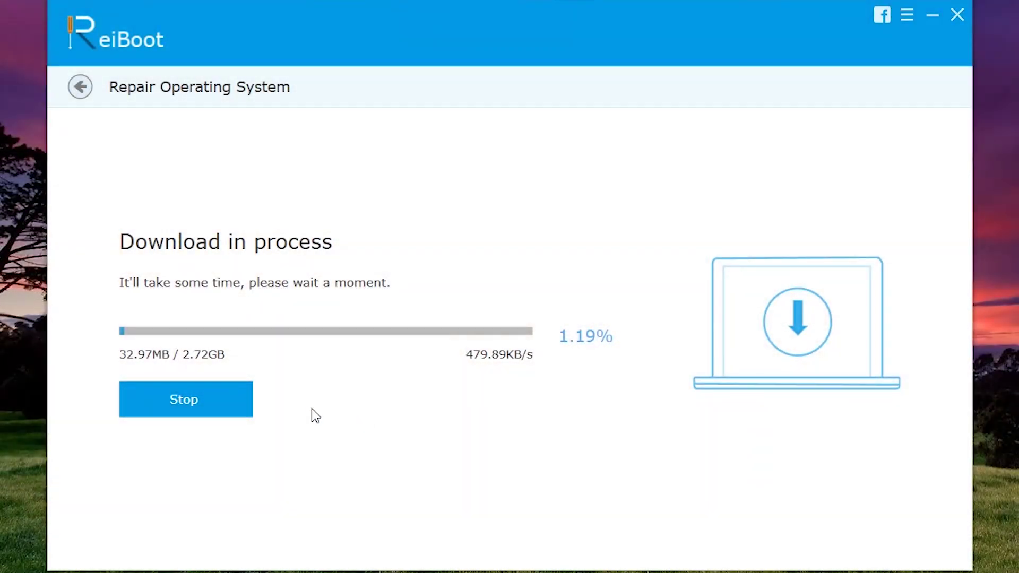
Stop the online download, import the iOS 11.4 ipsw from Local Disk (E:), and start repair
left_click(239, 399)
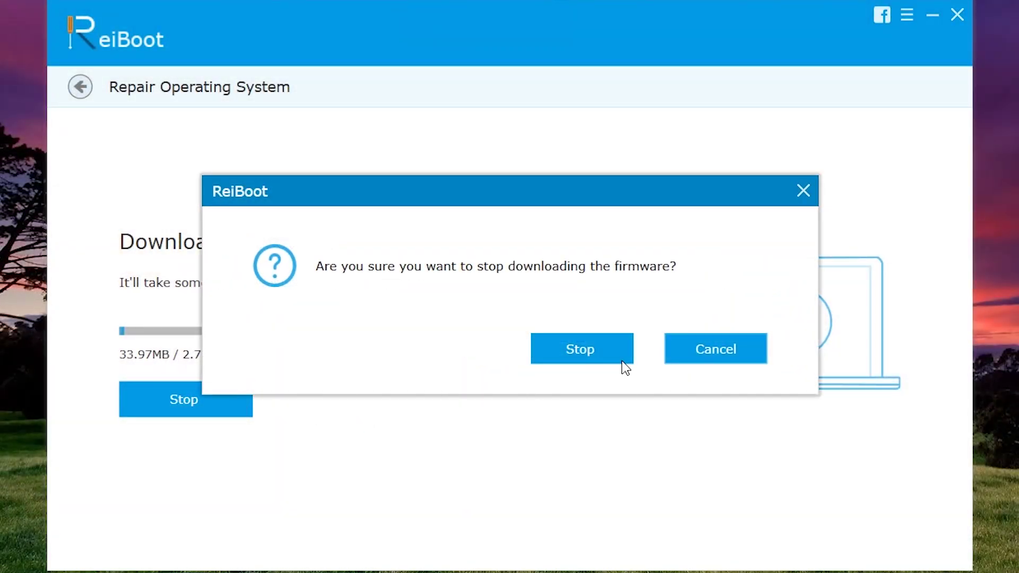
left_click(624, 362)
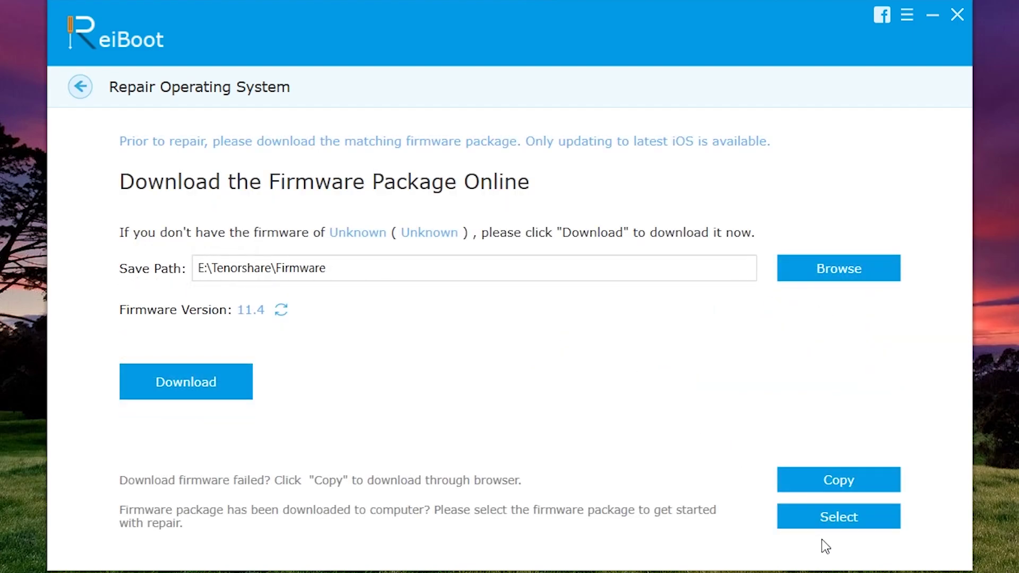
left_click(825, 525)
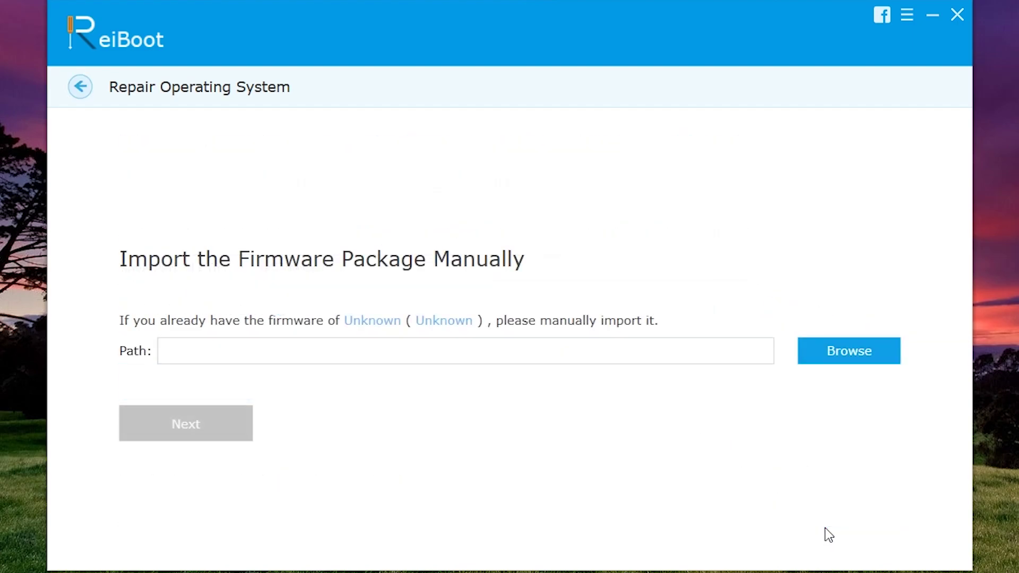
left_click(847, 359)
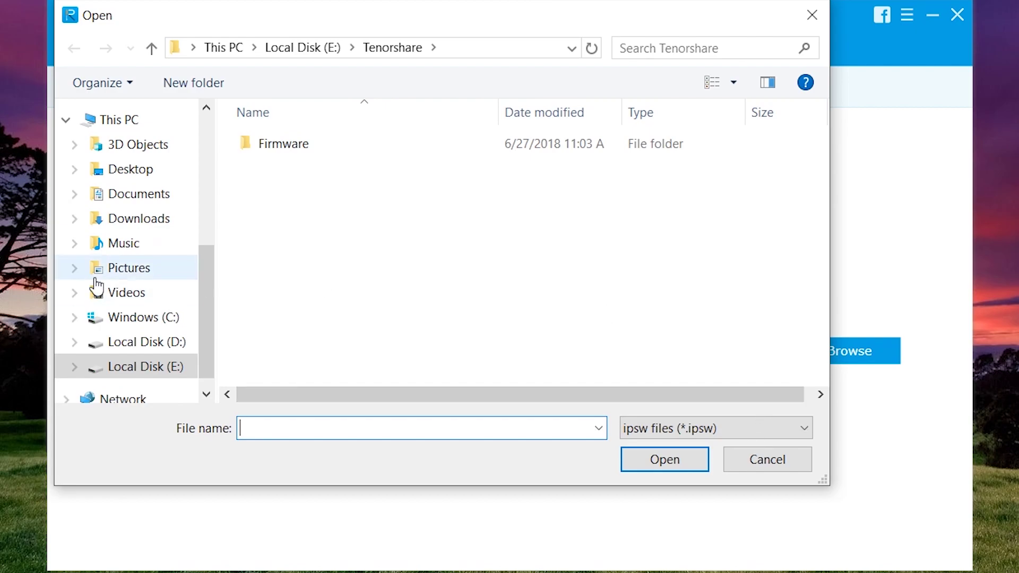
left_click(163, 375)
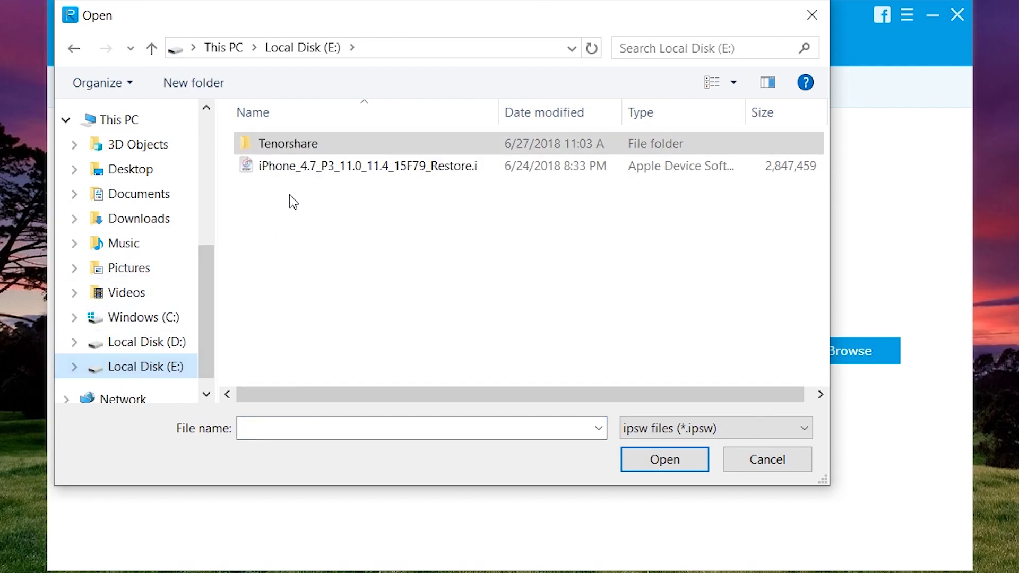
double_click(311, 171)
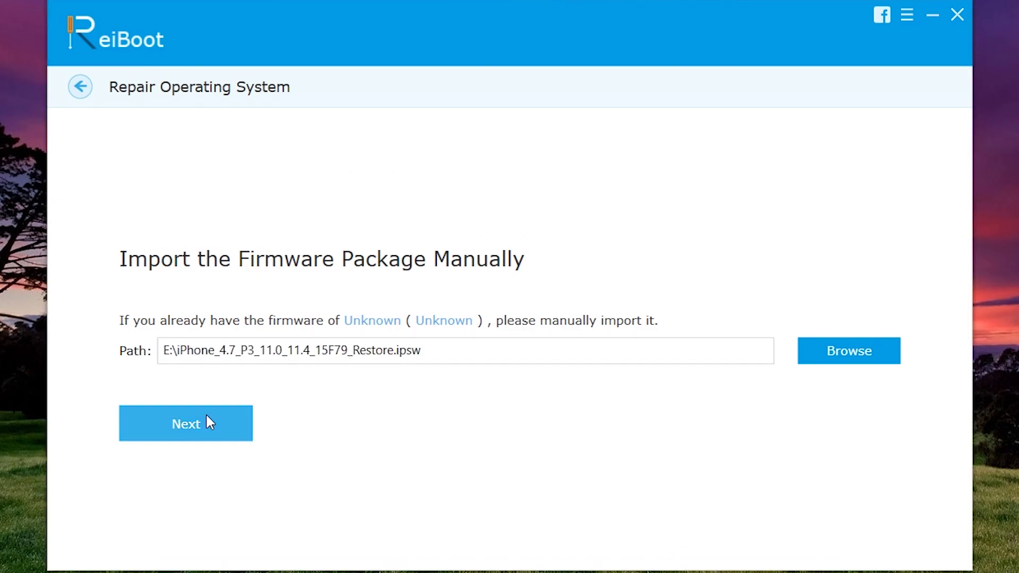
left_click(206, 422)
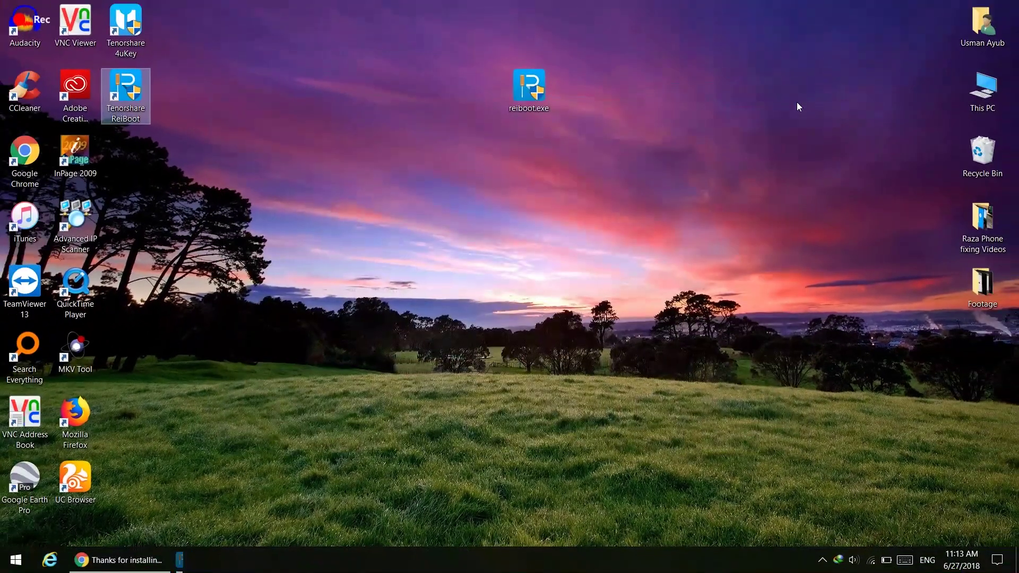
Right-click the desktop while the repaired iPhone reboots
right_click(734, 147)
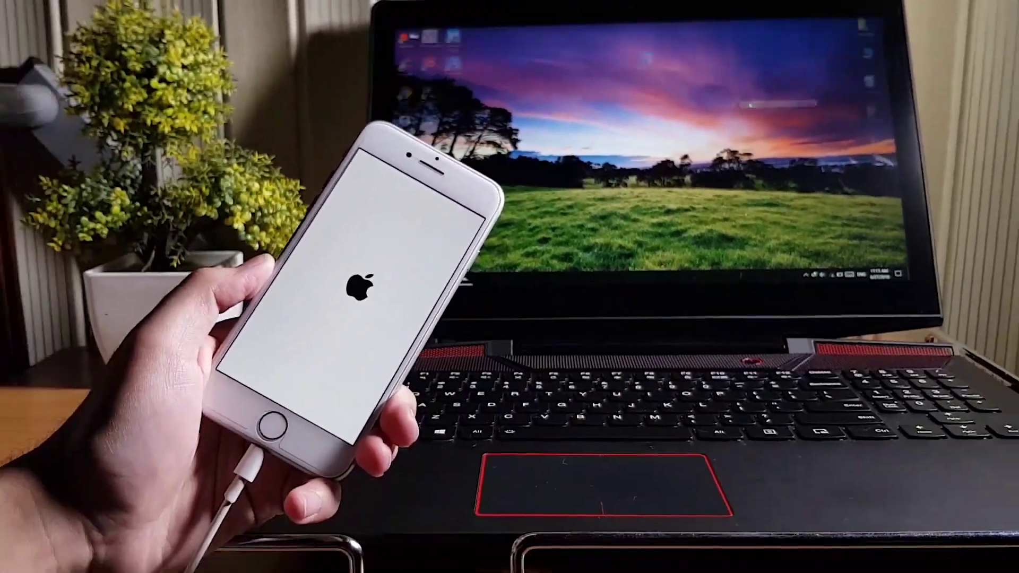